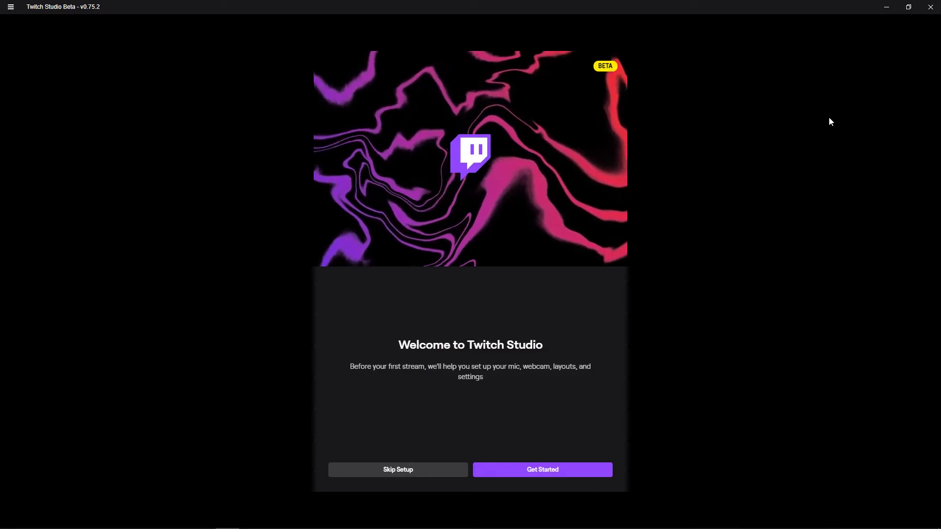
Start the guided setup and accept the personalized filter settings for the HyperX Cloud Flight microphone
click(559, 466)
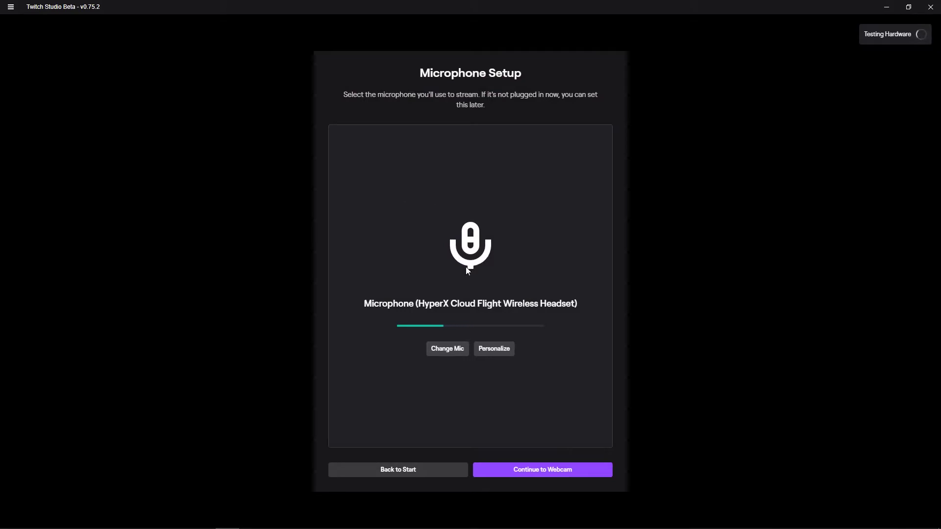
click(505, 349)
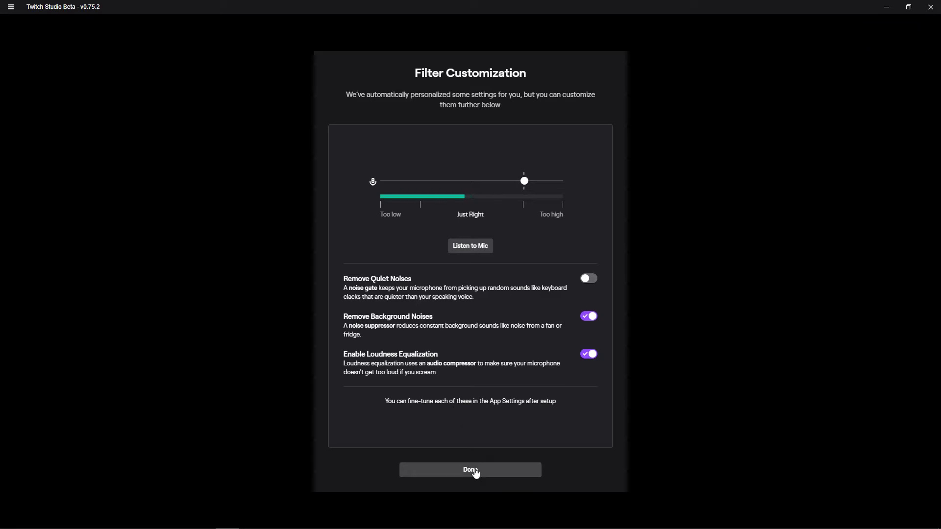
click(472, 472)
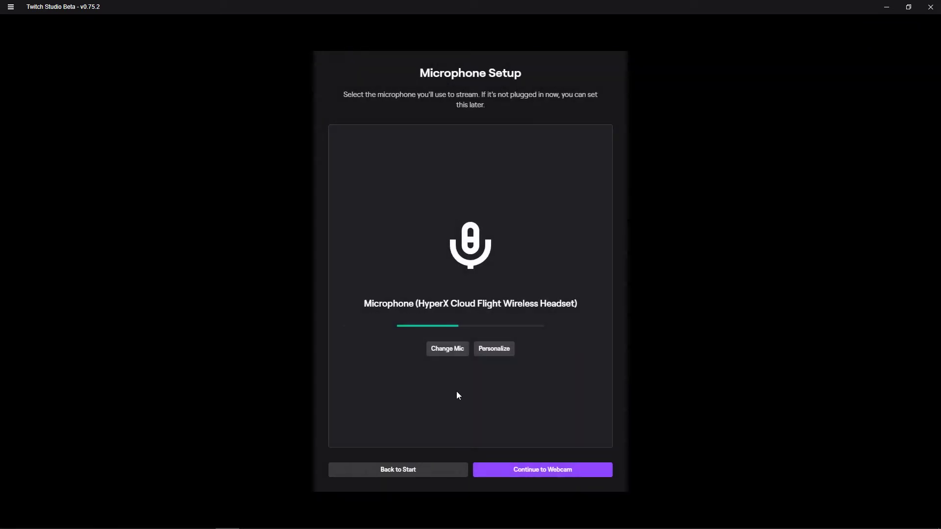
click(543, 474)
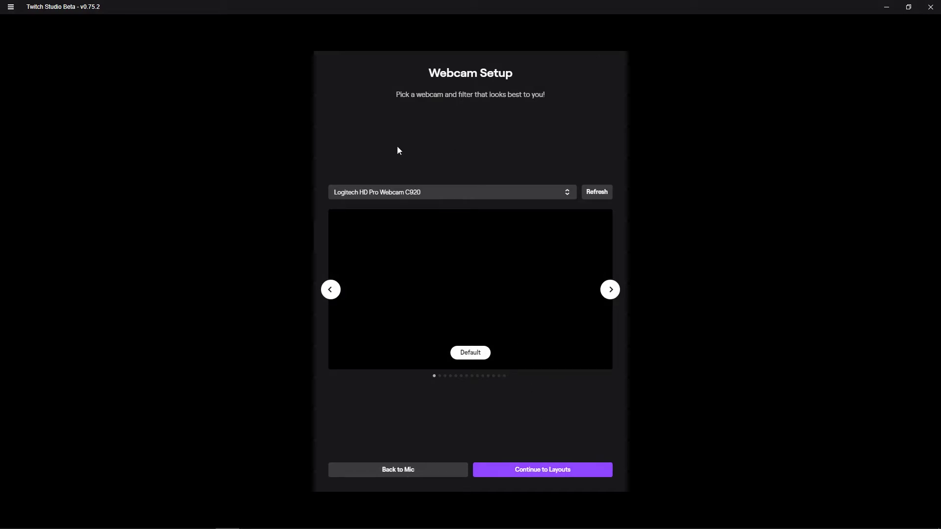
Browse the webcam filters, keep the Logitech HD Pro Webcam C920 with the Default filter, and continue to the layouts
click(387, 196)
click(387, 196)
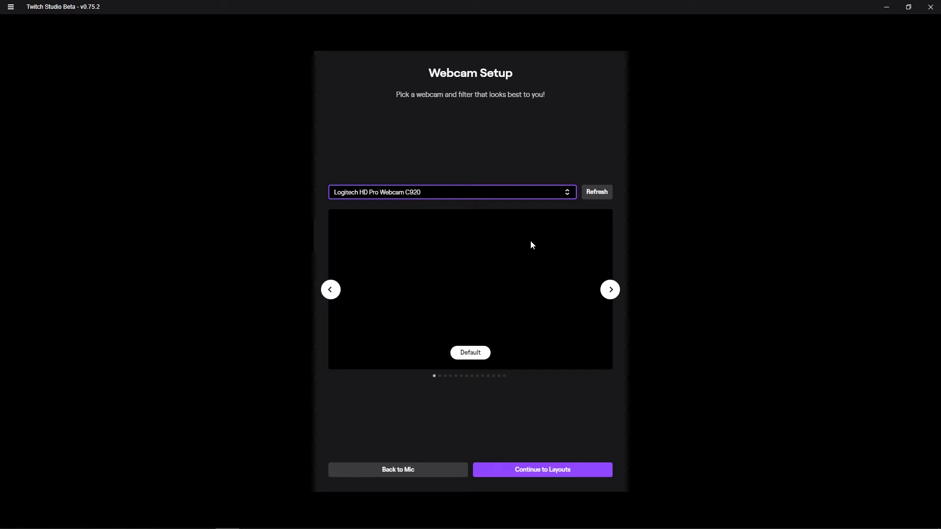
click(449, 379)
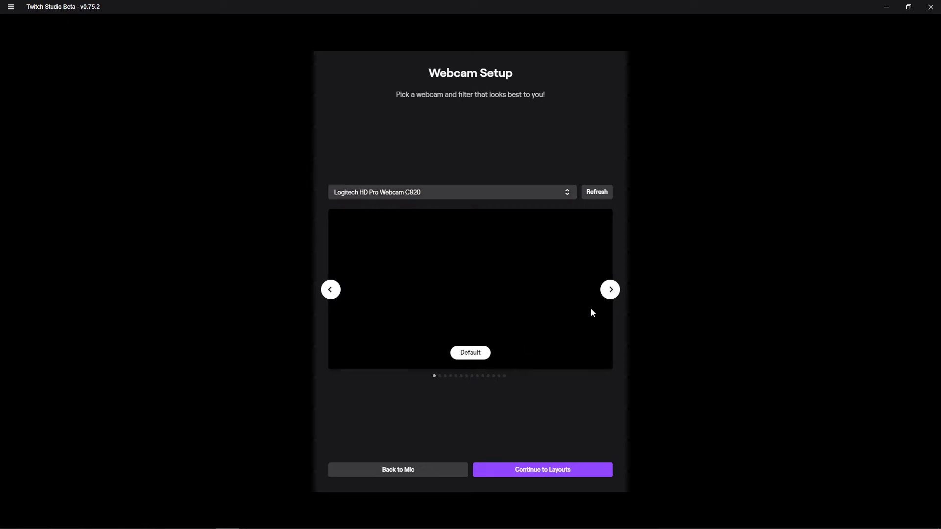
click(611, 290)
click(607, 290)
click(605, 290)
click(610, 292)
click(609, 291)
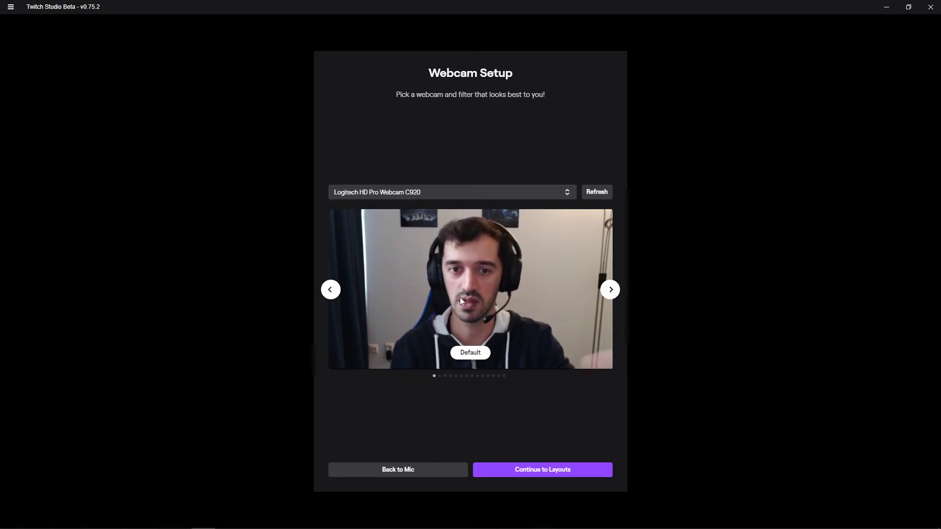
click(580, 470)
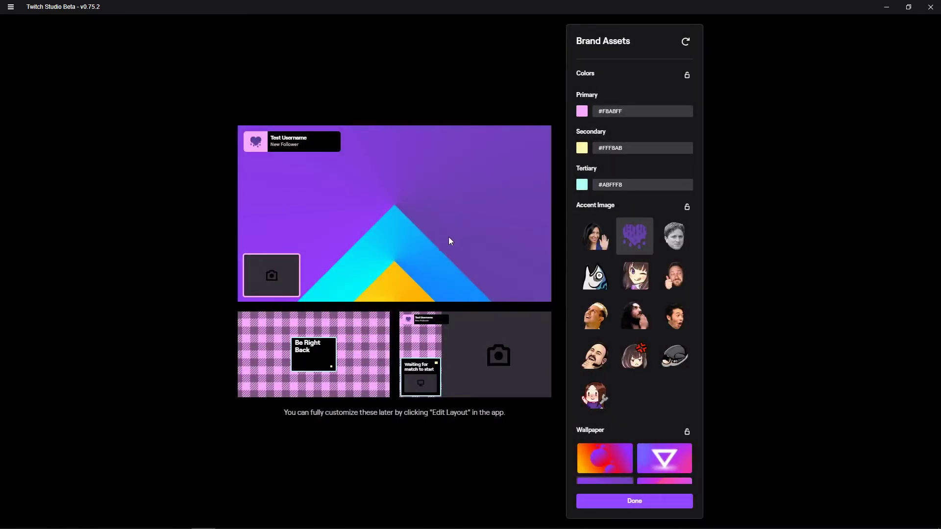
Try out several accent images for the stream layouts, such as the fish head and the waving woman
scroll(633, 310, down, 2)
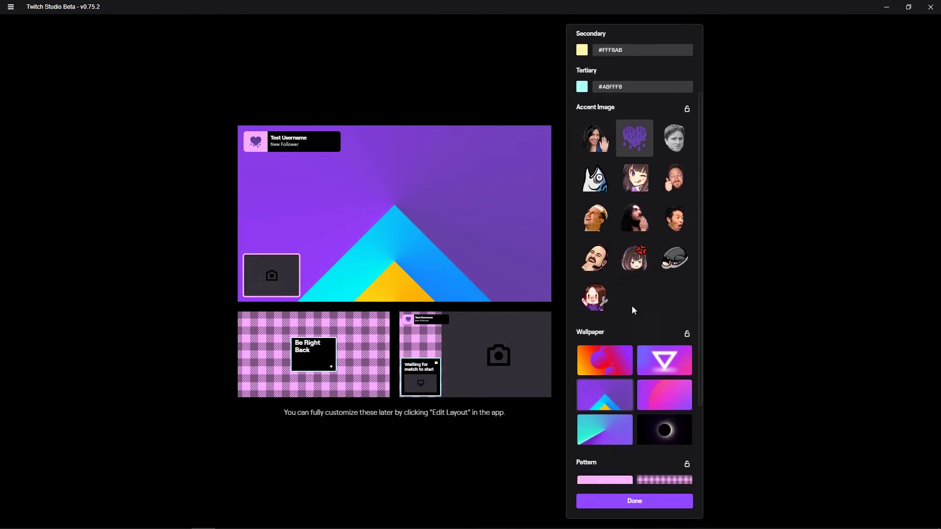
click(646, 229)
click(594, 180)
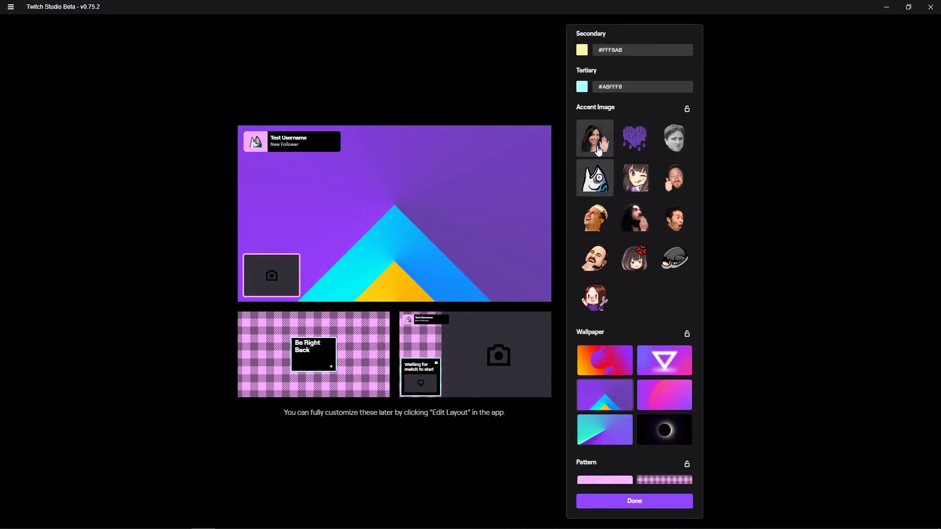
click(599, 150)
click(602, 296)
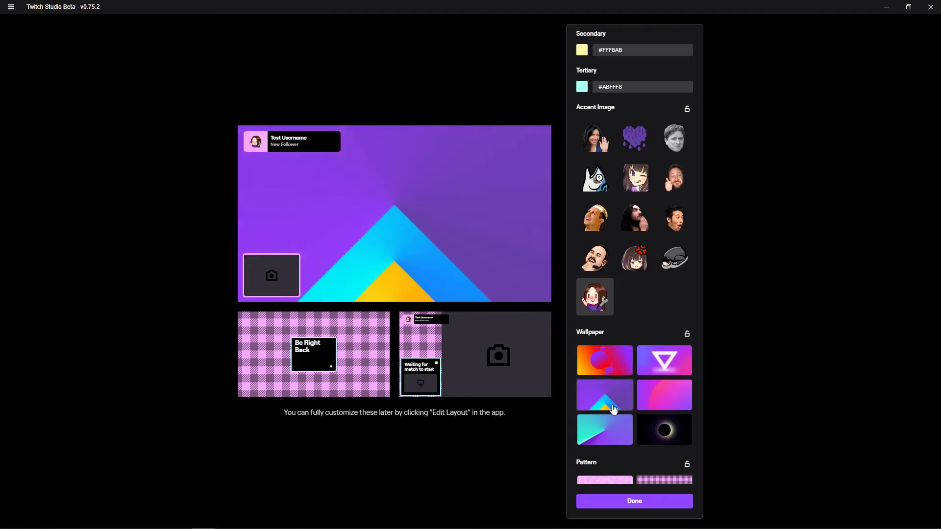
Give the layouts the eclipse wallpaper, the geometric shapes pattern and the sleeping cat accent image, and confirm the brand assets
click(664, 430)
scroll(636, 373, down, 3)
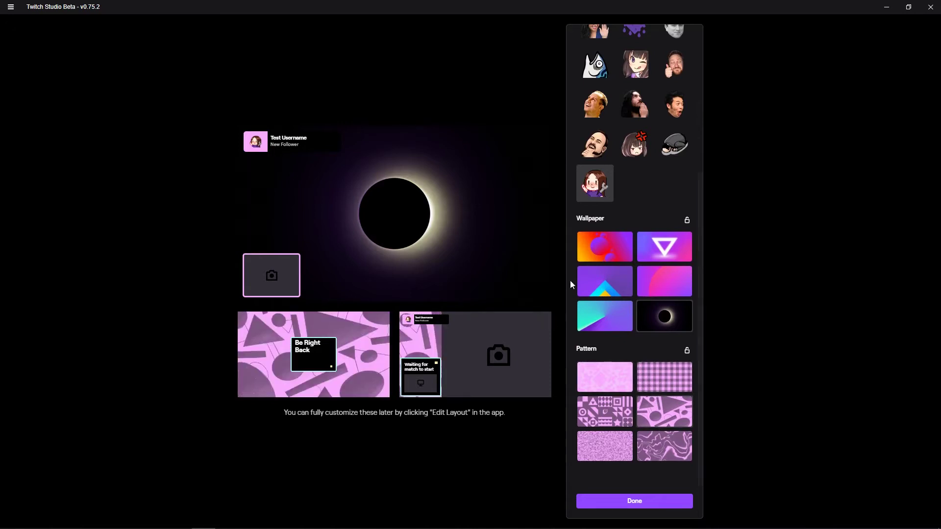
click(674, 143)
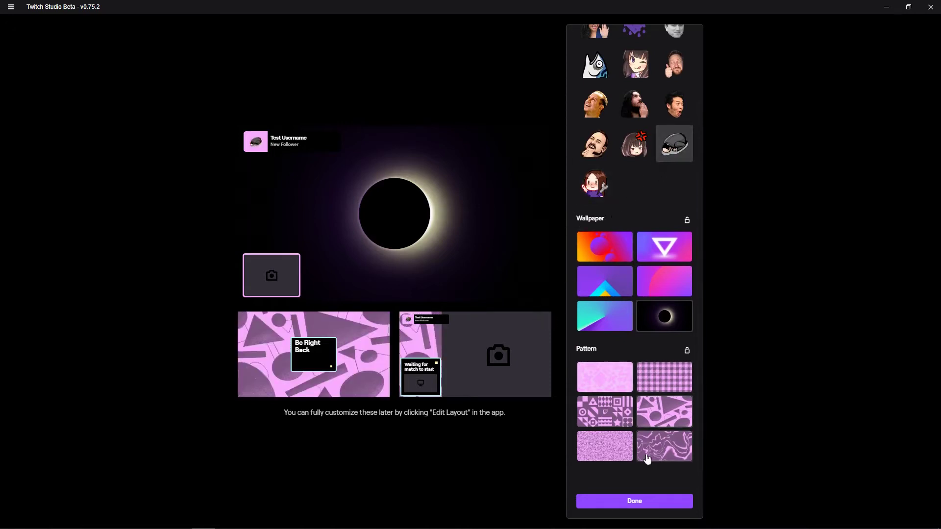
click(656, 503)
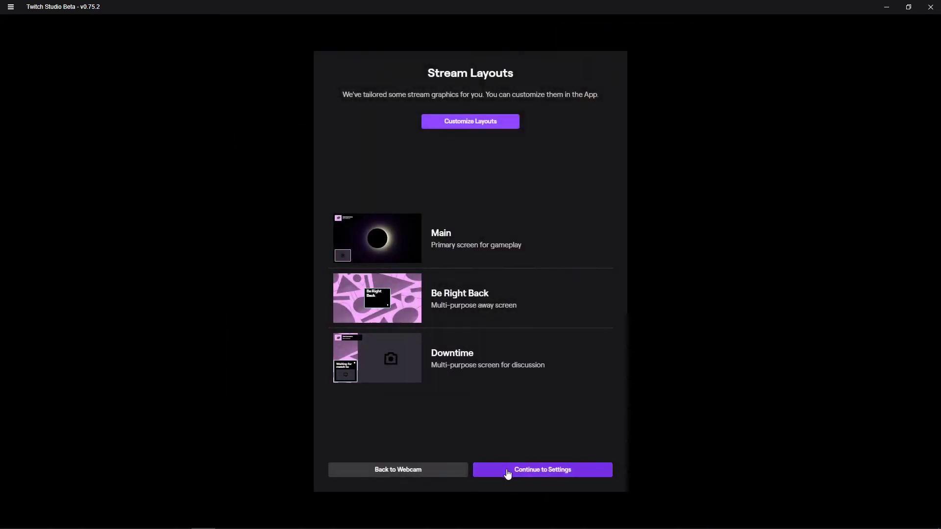
Accept the stream layouts and the 1080p60 quality settings to finish the first-time setup
click(505, 470)
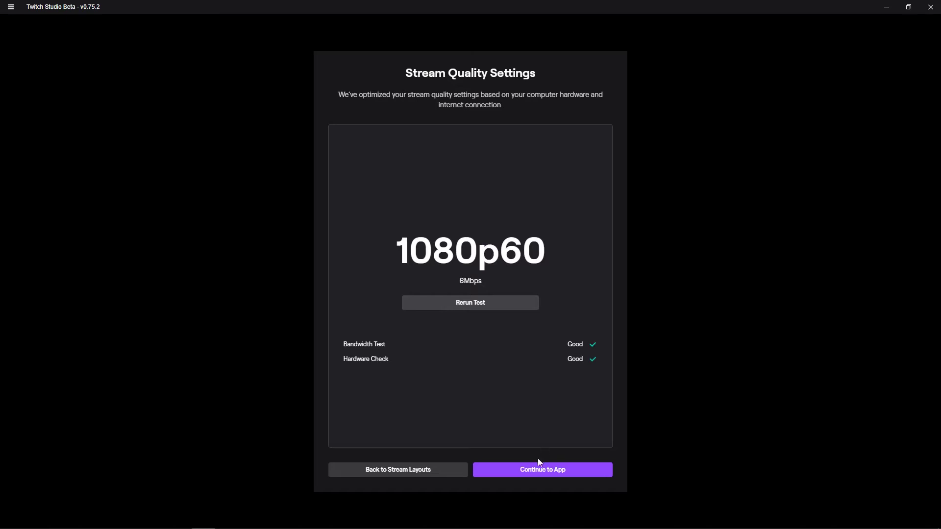
click(512, 474)
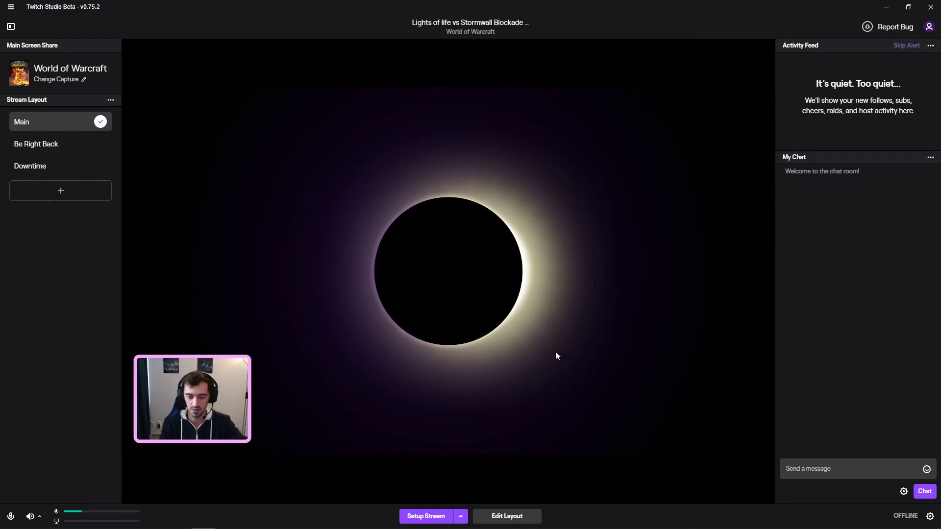
Start the stream immediately without further setup and make a short video recording while live
click(461, 517)
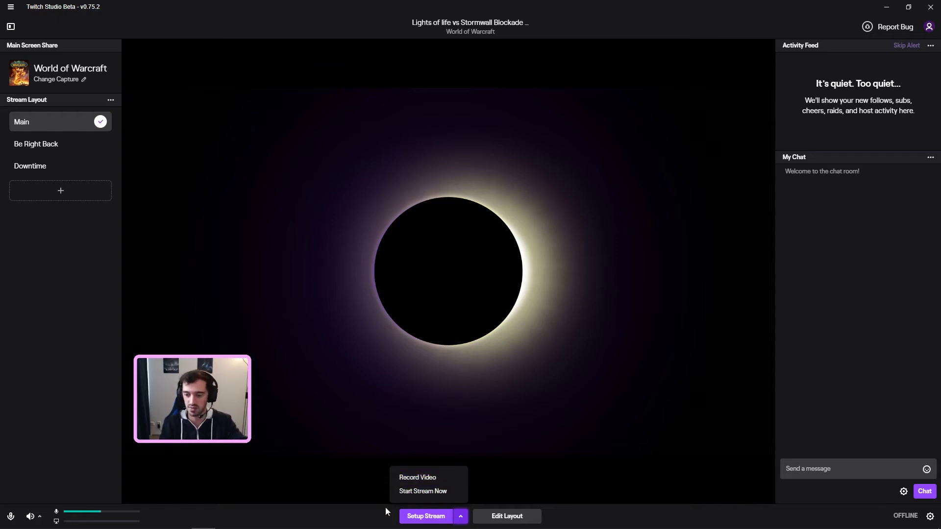
click(430, 492)
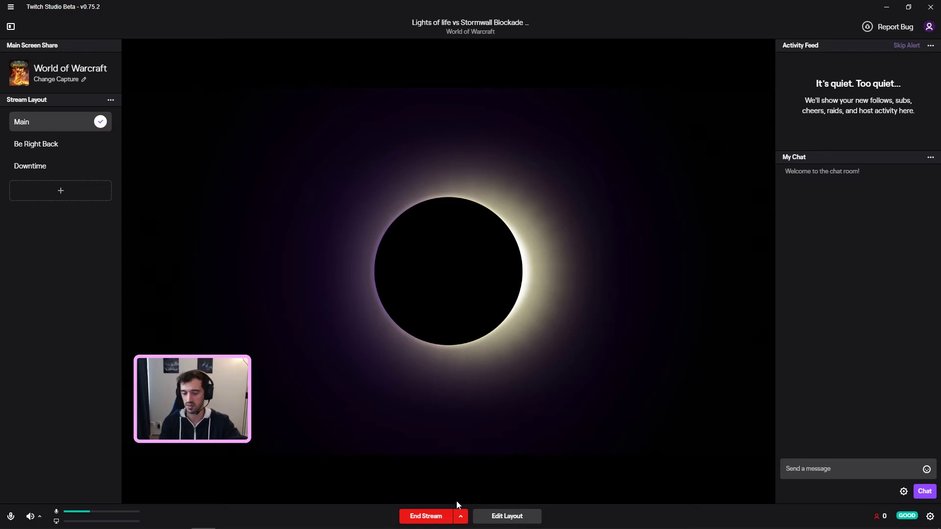
click(463, 518)
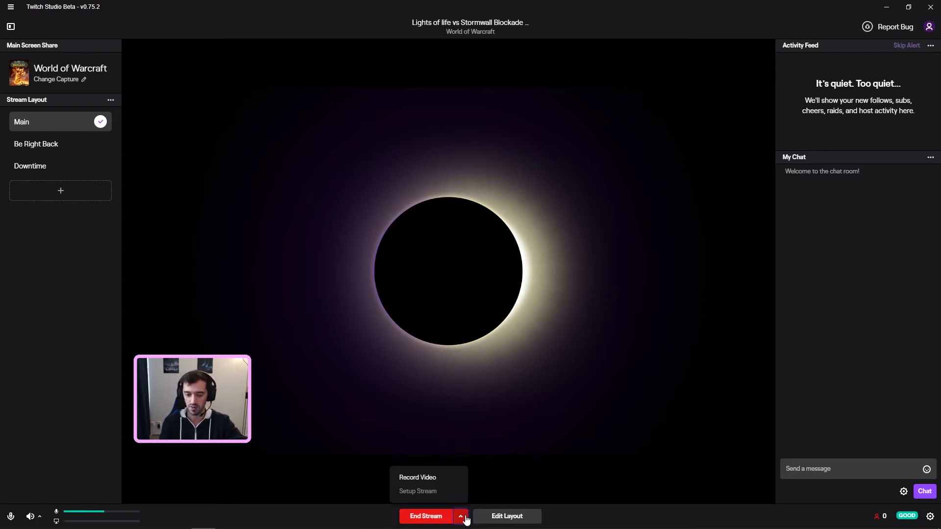
click(434, 478)
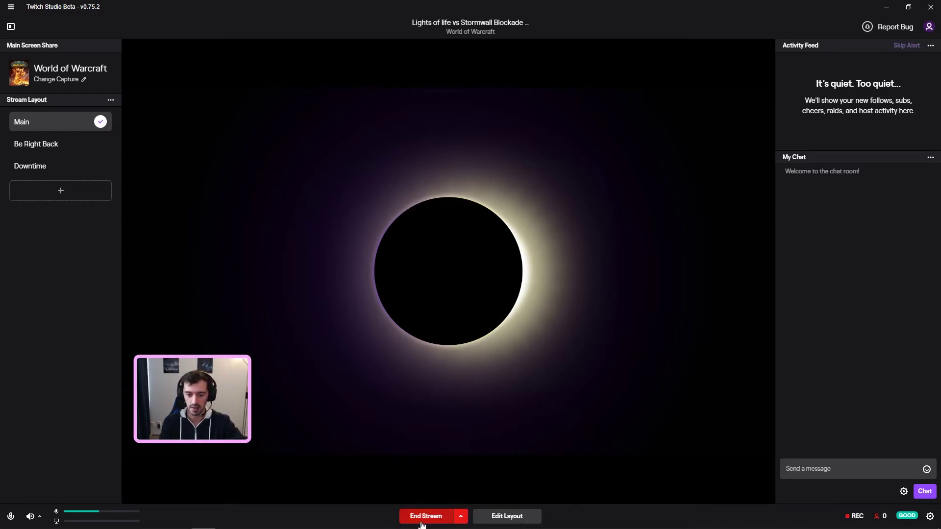
click(462, 518)
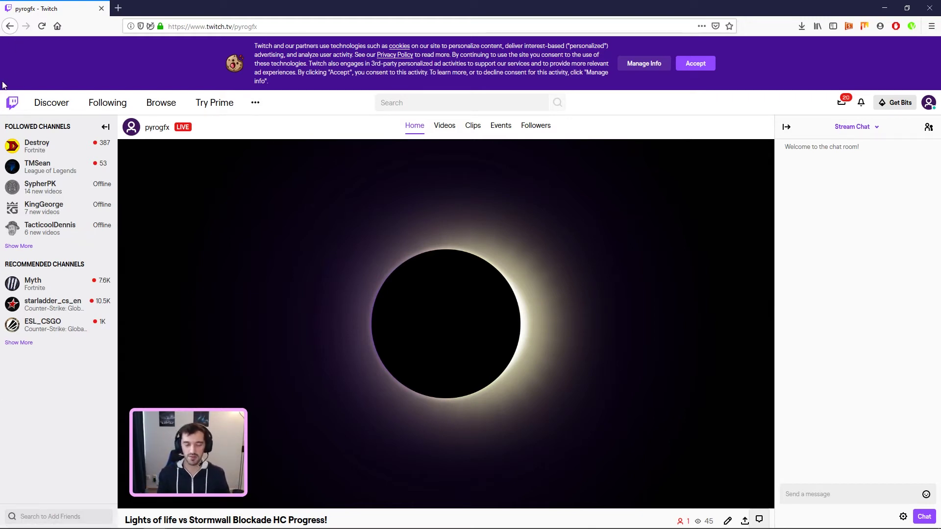
Check the live broadcast and its title and category on the channel page in the browser, and return to Twitch Studio
mouse_move(231, 349)
scroll(231, 349, down, 1)
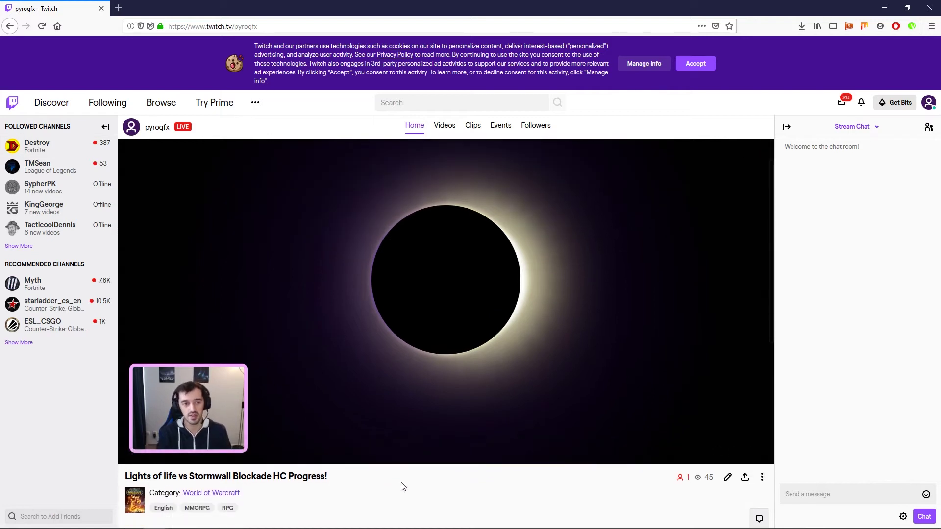
mouse_move(367, 436)
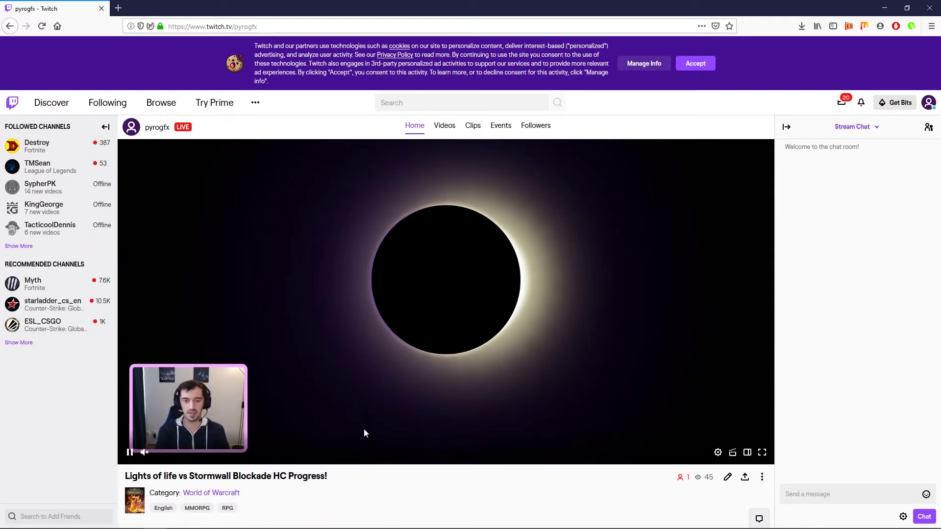
key(alt+Tab)
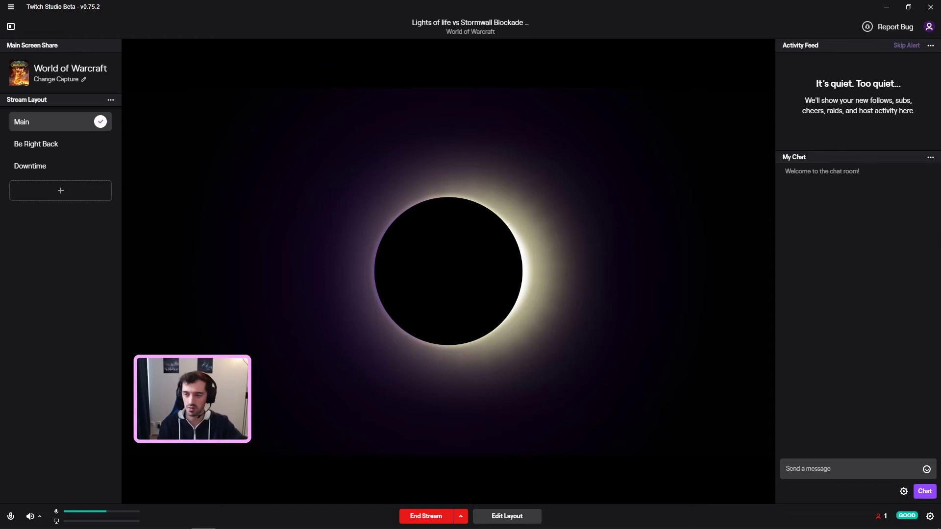
Show the Be Right Back and Downtime layouts, and add a new stream layout and select it
click(49, 144)
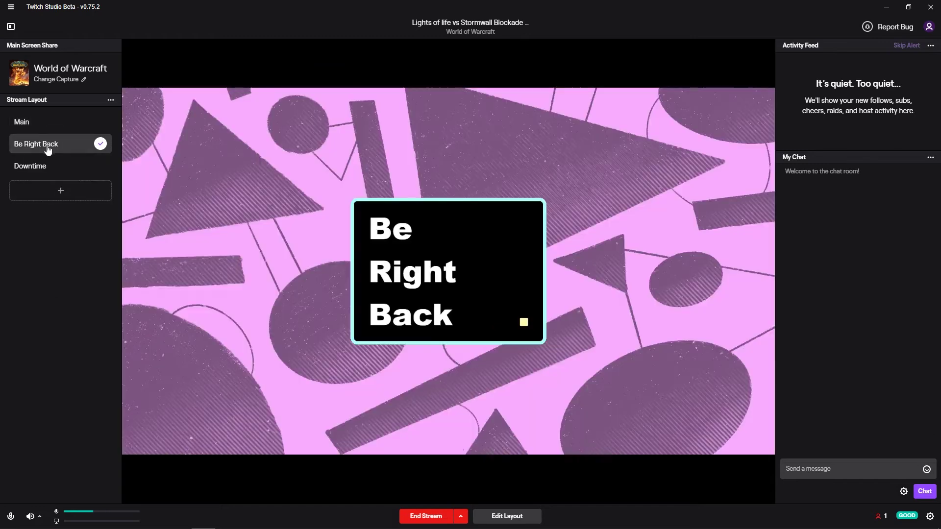
click(45, 167)
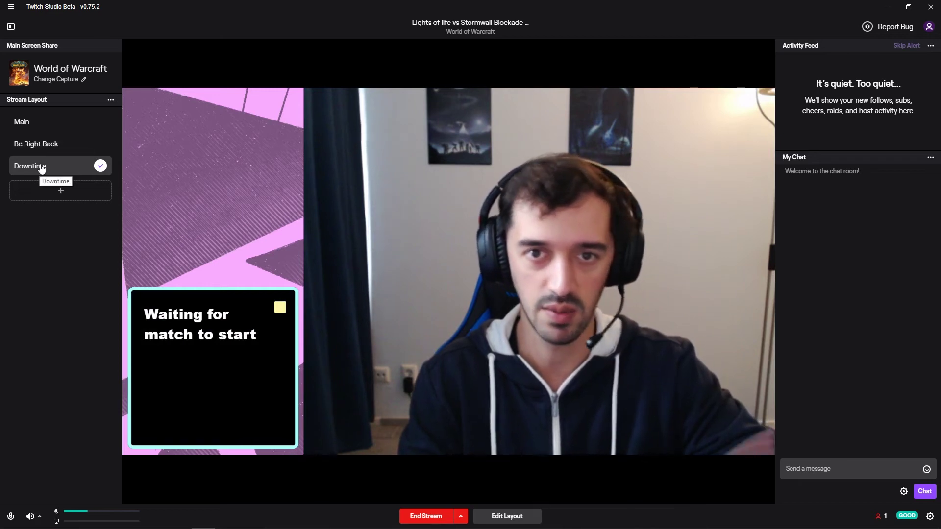
click(58, 193)
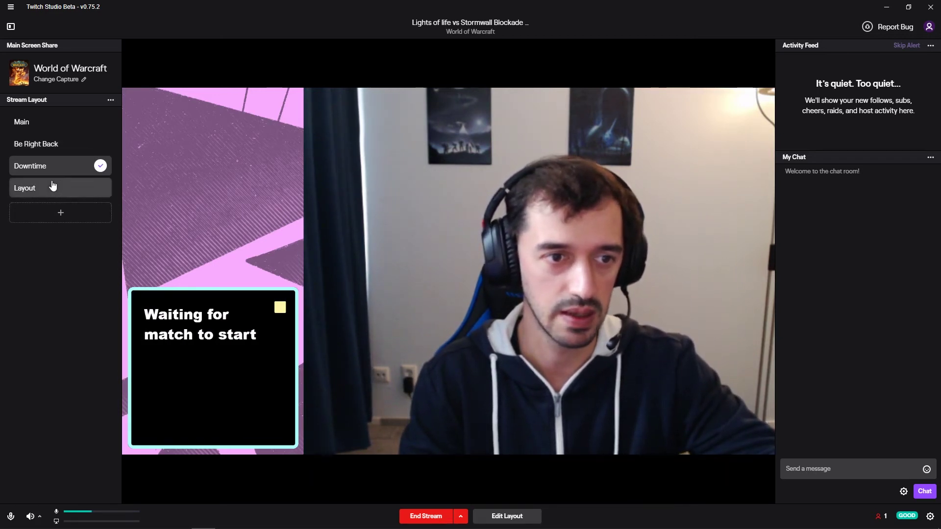
click(46, 190)
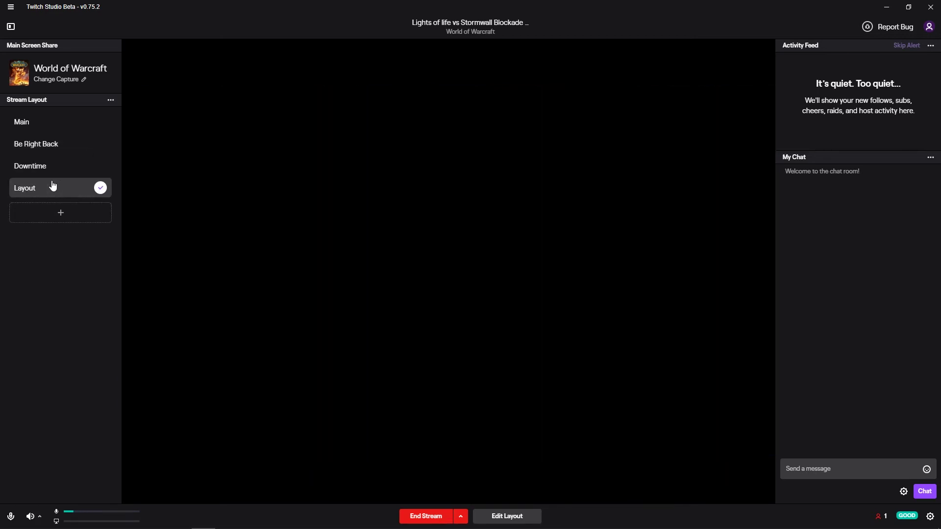
Open the new empty layout in the layout editor and leave it without saving
right_click(79, 188)
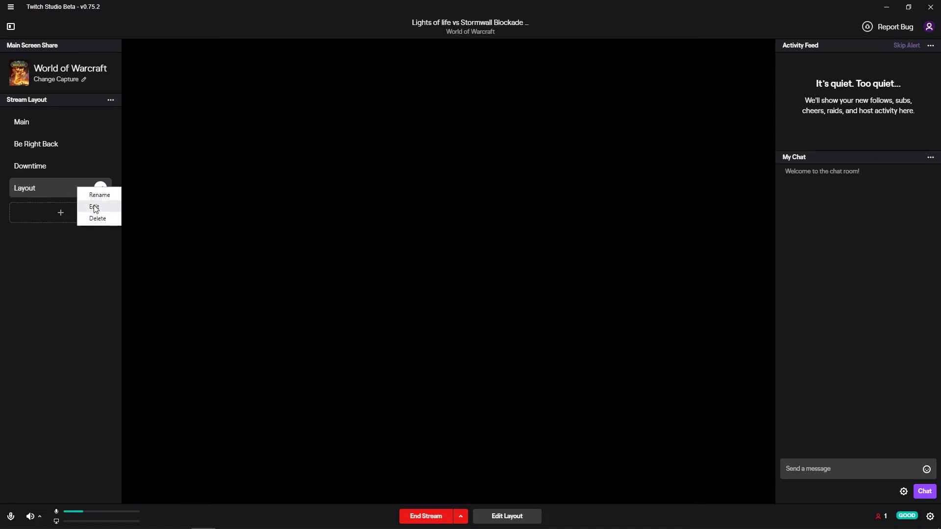
click(93, 207)
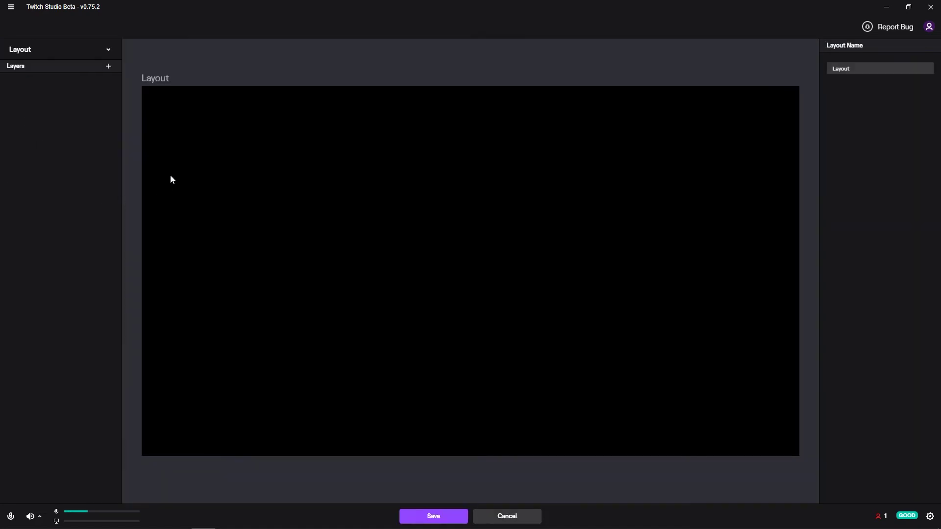
click(525, 517)
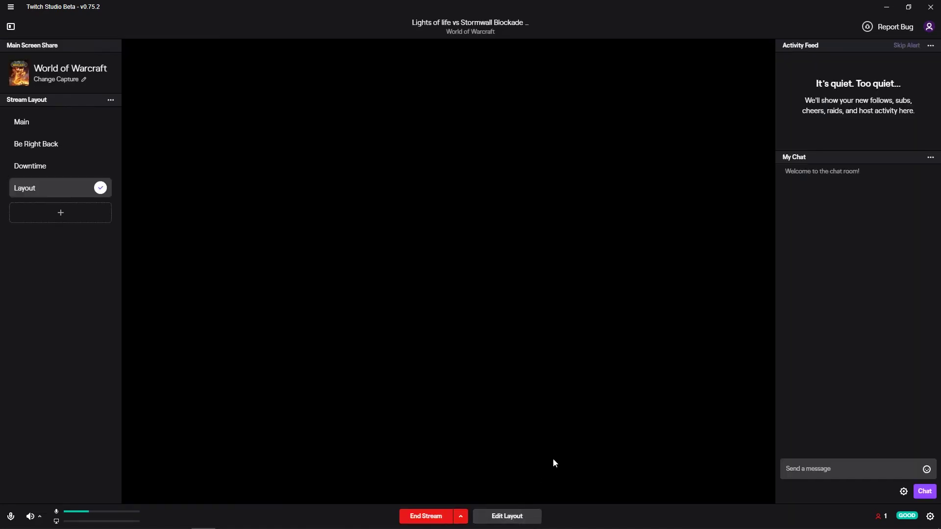
Hide and restore each of the two side columns of the main view
click(10, 27)
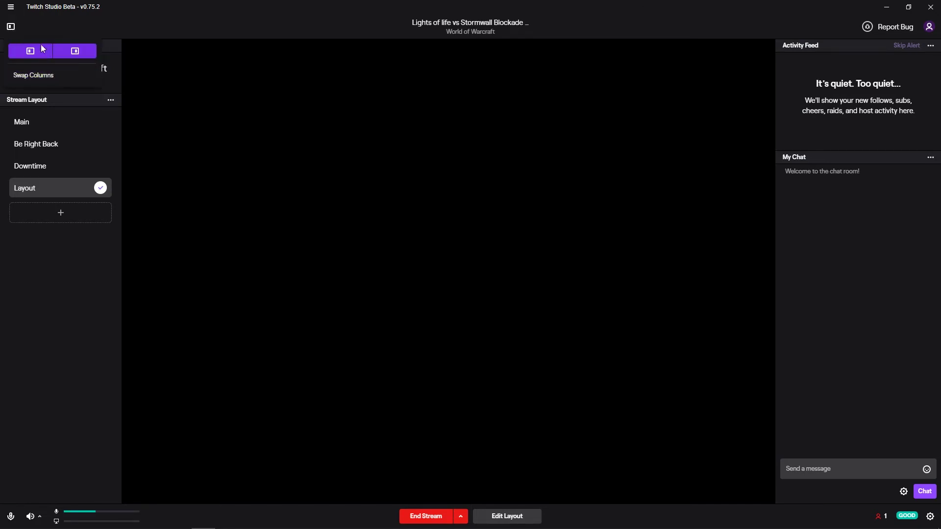
click(74, 51)
click(75, 51)
click(31, 54)
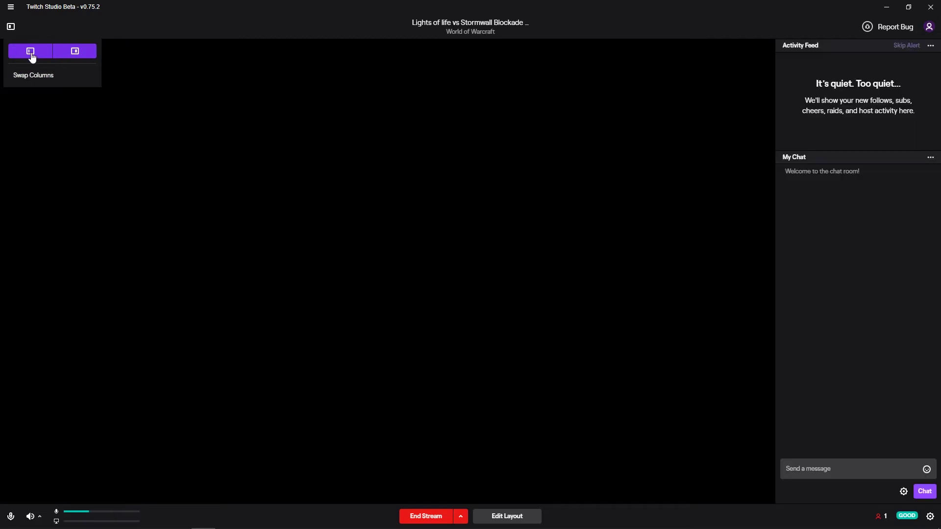
click(31, 54)
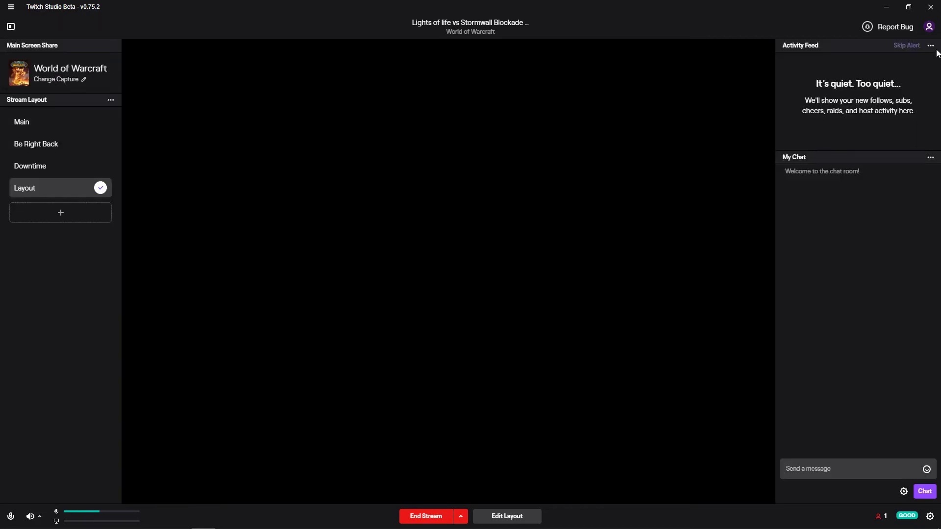
Review the chat settings for preferences, channel modes and tasks, and close them
click(904, 492)
click(904, 492)
click(904, 492)
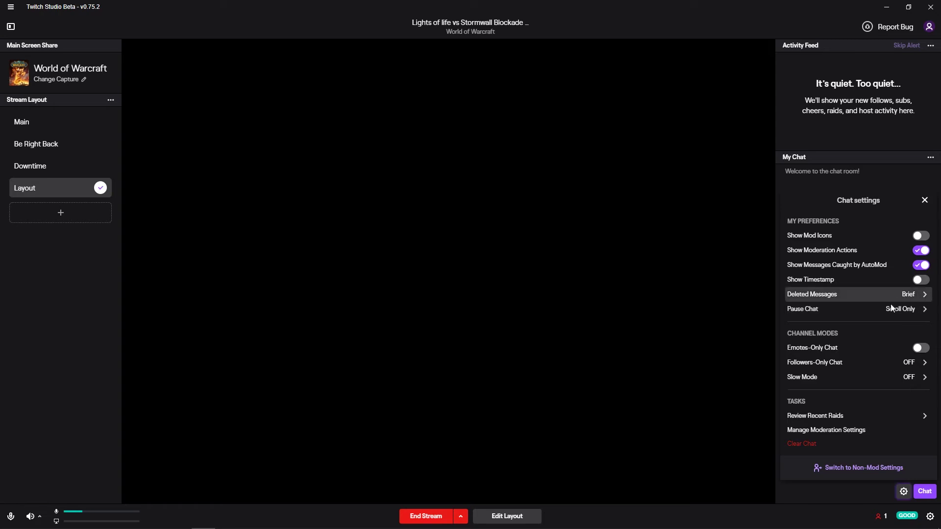
click(906, 491)
Switch the stream back to the Main layout and take a look at the general app settings
click(83, 125)
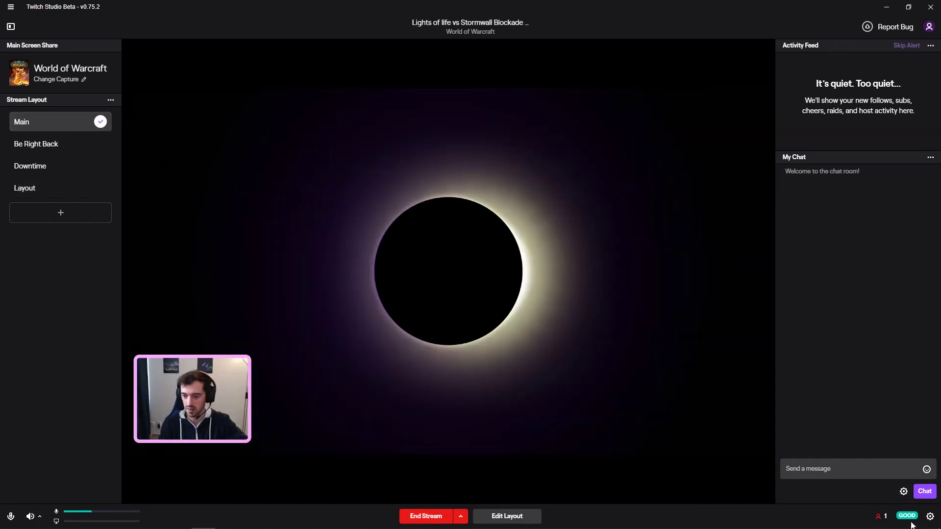
click(927, 516)
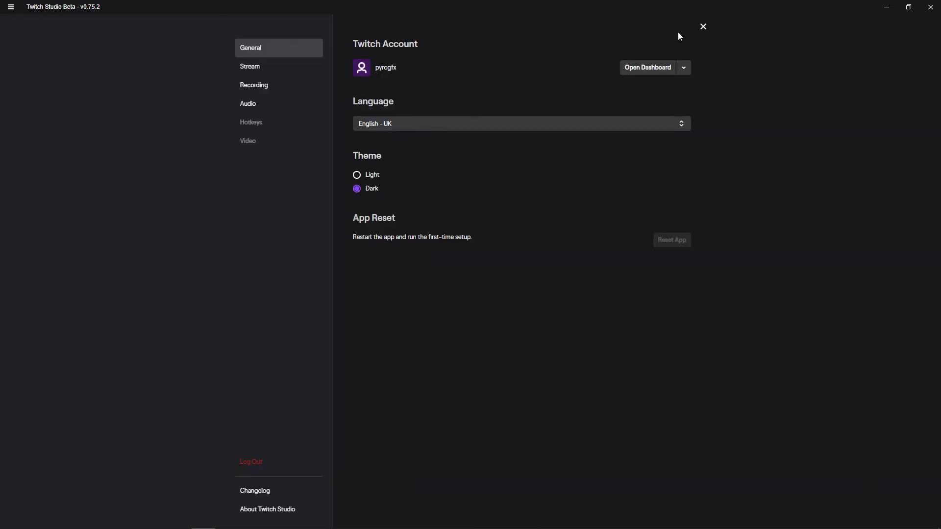
click(703, 26)
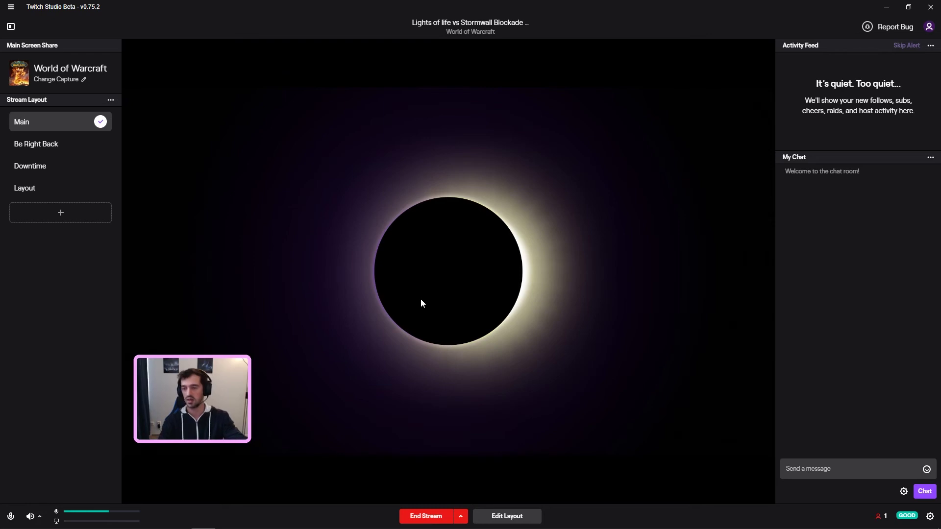